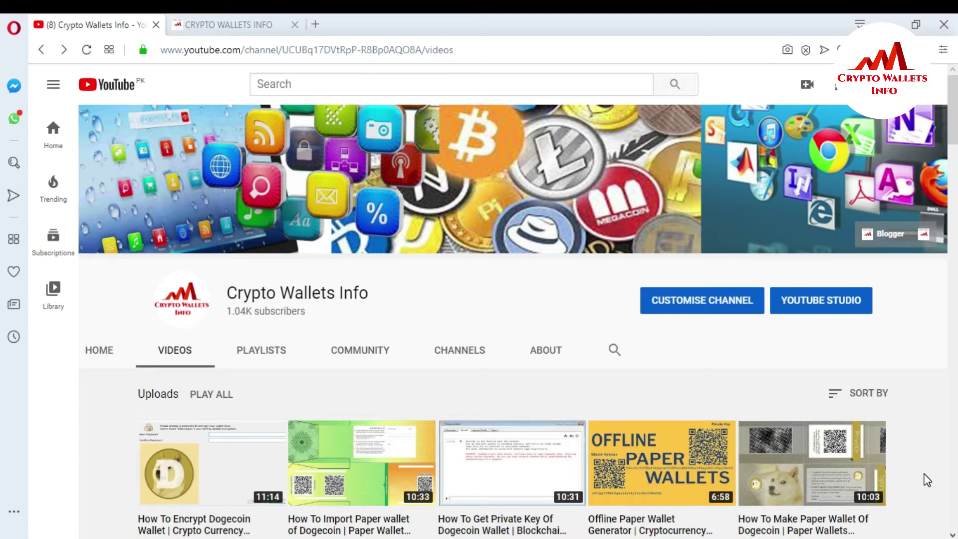
Step: Switch to the Crypto Wallets Info site, launch Dogecoin Core (64-bit) and hide its synchronization notice
{"action": "left_click", "coordinate": [216, 25]}
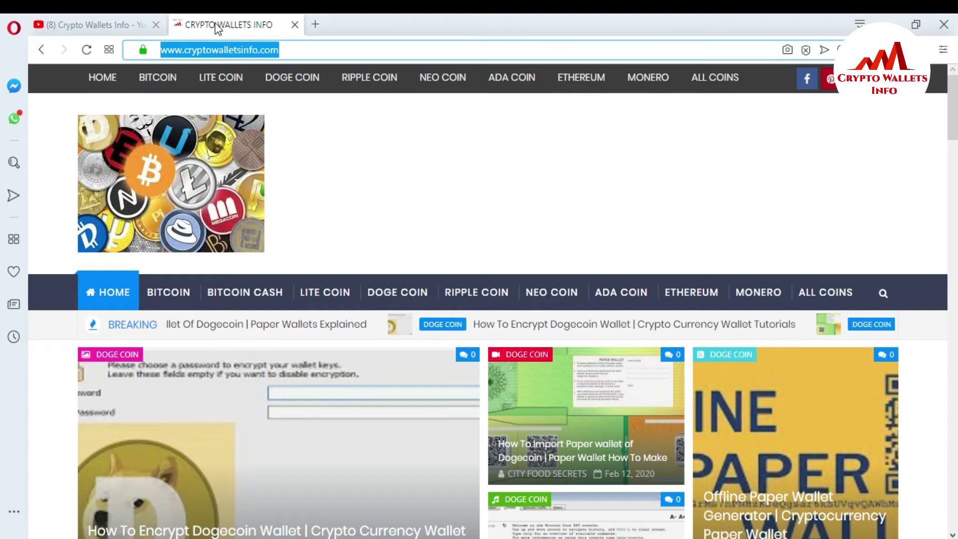
{"action": "left_click_drag", "start_coordinate": [953, 107], "coordinate": [2, 125]}
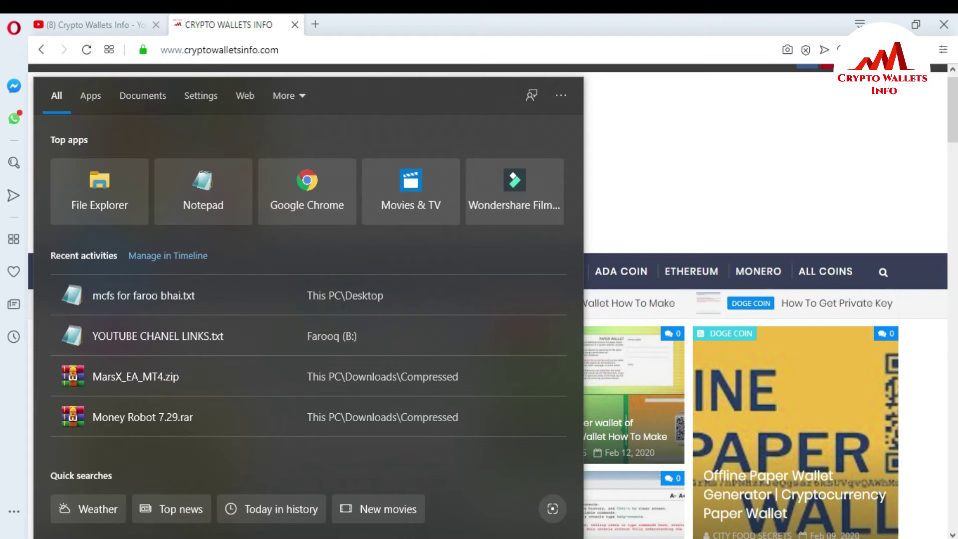
{"action": "type", "text": "do"}
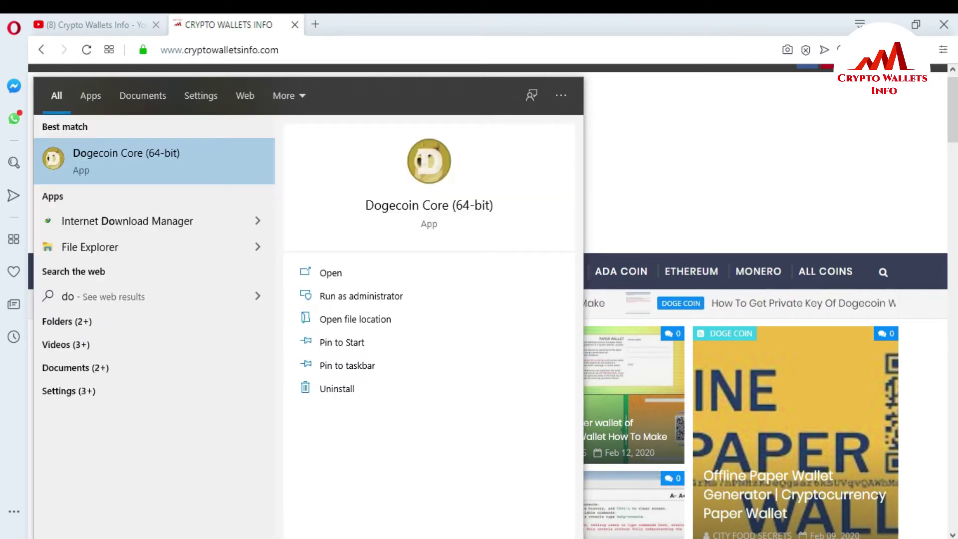
{"action": "left_click", "coordinate": [157, 170]}
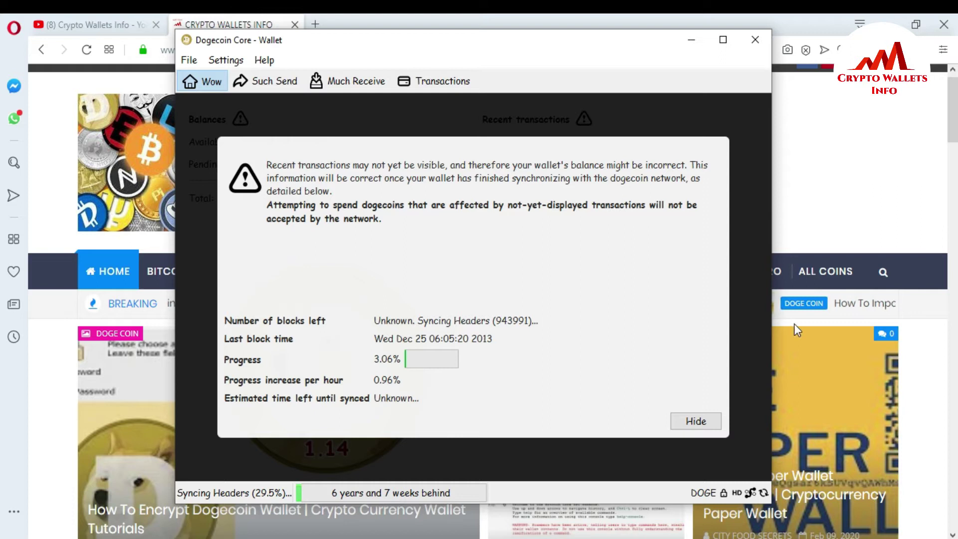
{"action": "left_click", "coordinate": [695, 428]}
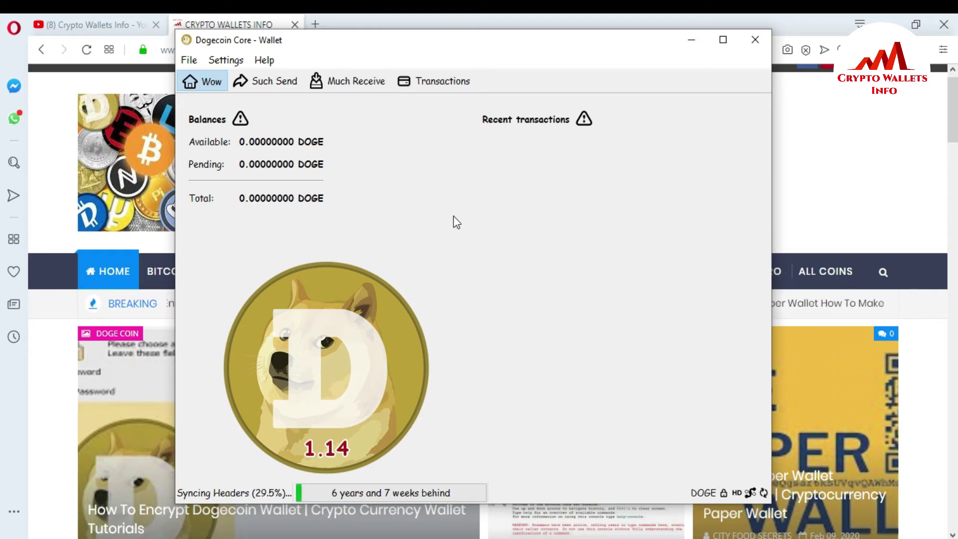
Step: Back up the wallet to the Documents folder as a Wallet Data file named "Dogecoin wallet"
{"action": "left_click", "coordinate": [189, 59]}
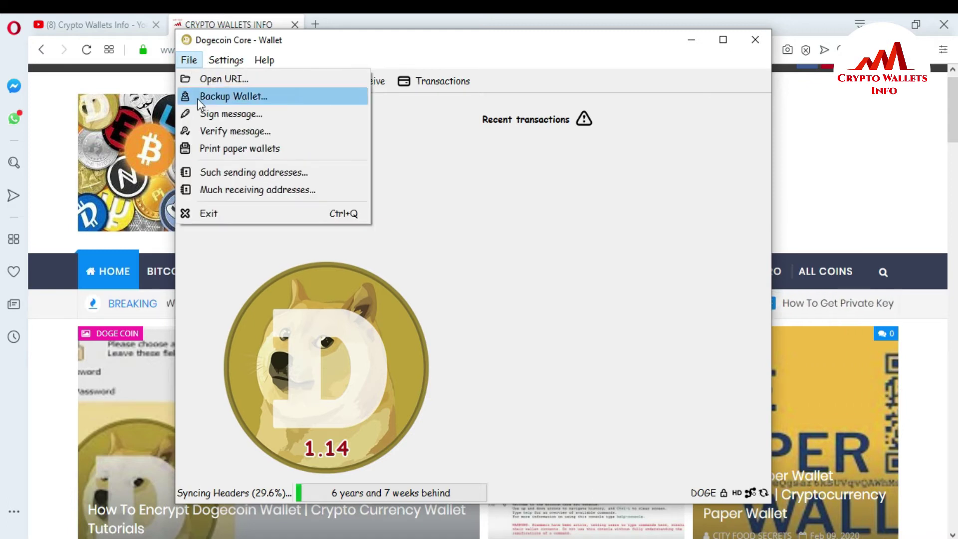
{"action": "left_click", "coordinate": [250, 102]}
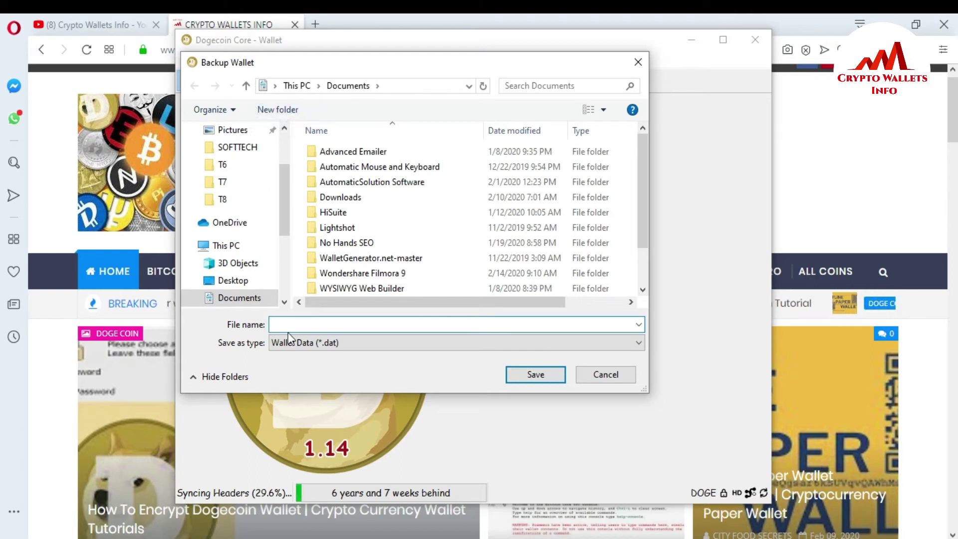
{"action": "left_click", "coordinate": [288, 327]}
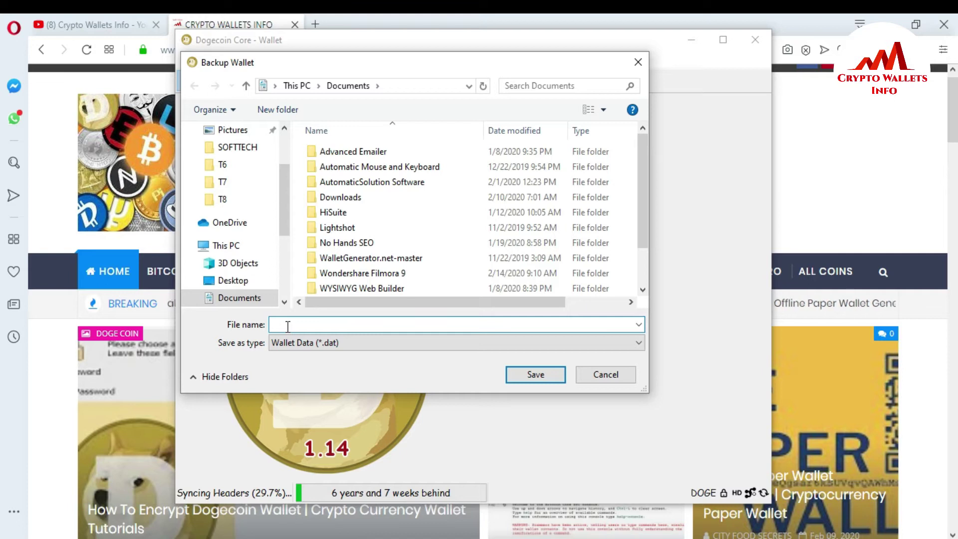
{"action": "type", "text": "D"}
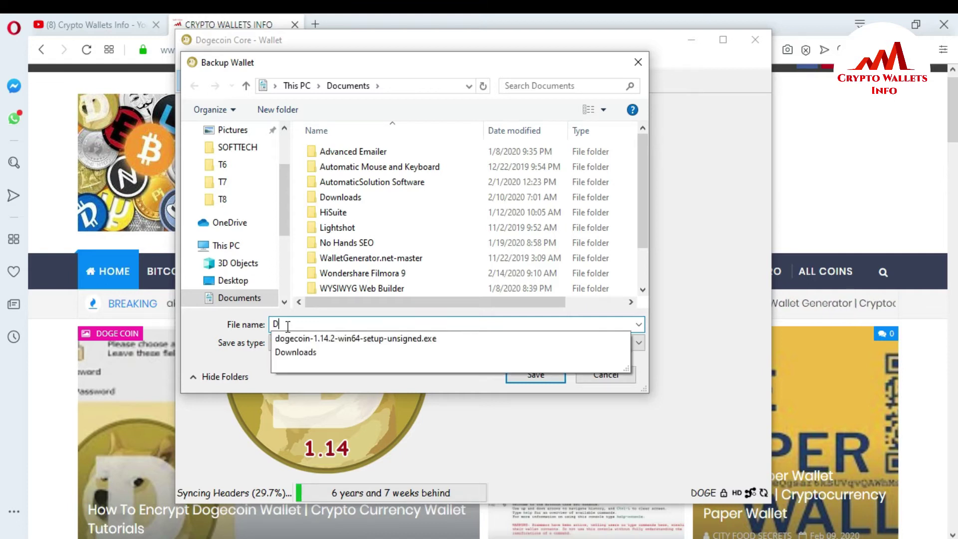
{"action": "type", "text": "o"}
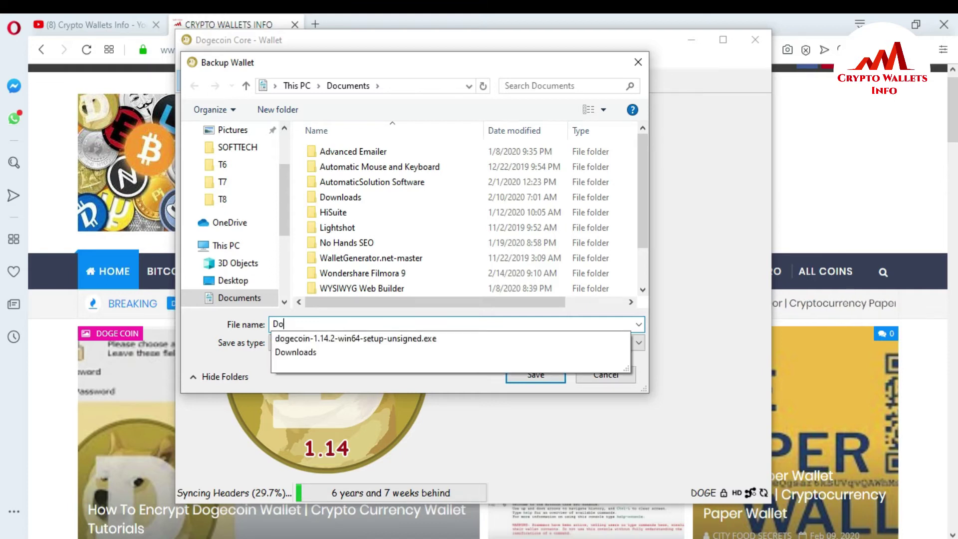
{"action": "type", "text": "gecoin"}
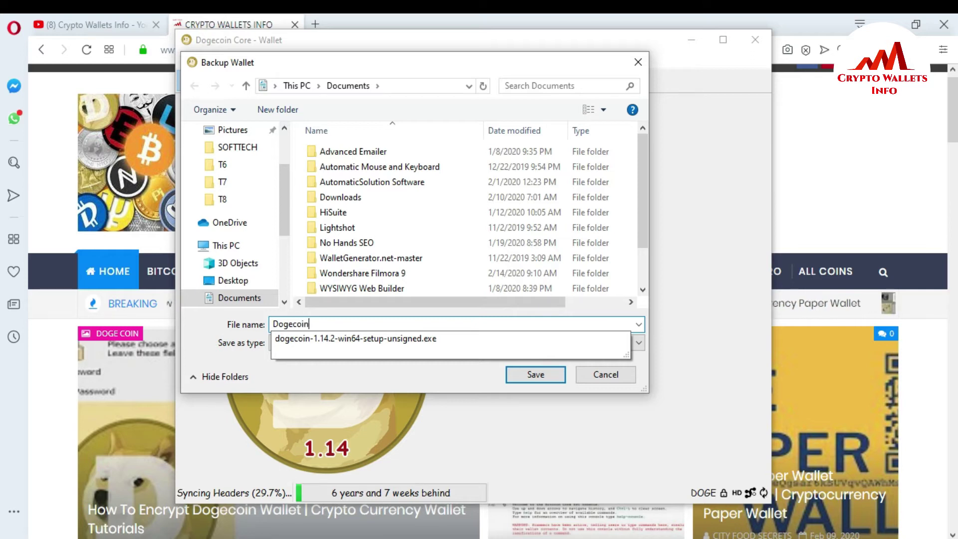
{"action": "type", "text": " wallet"}
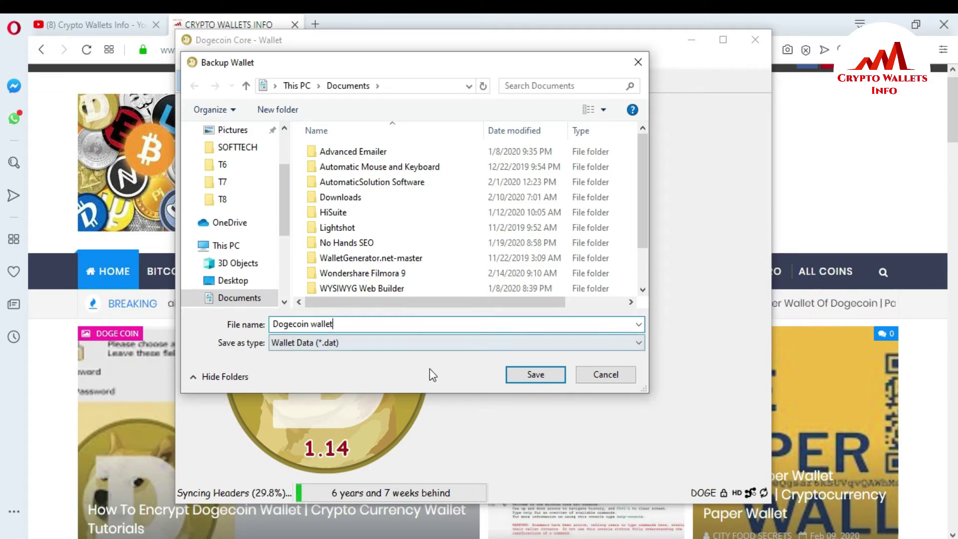
{"action": "left_click", "coordinate": [533, 377]}
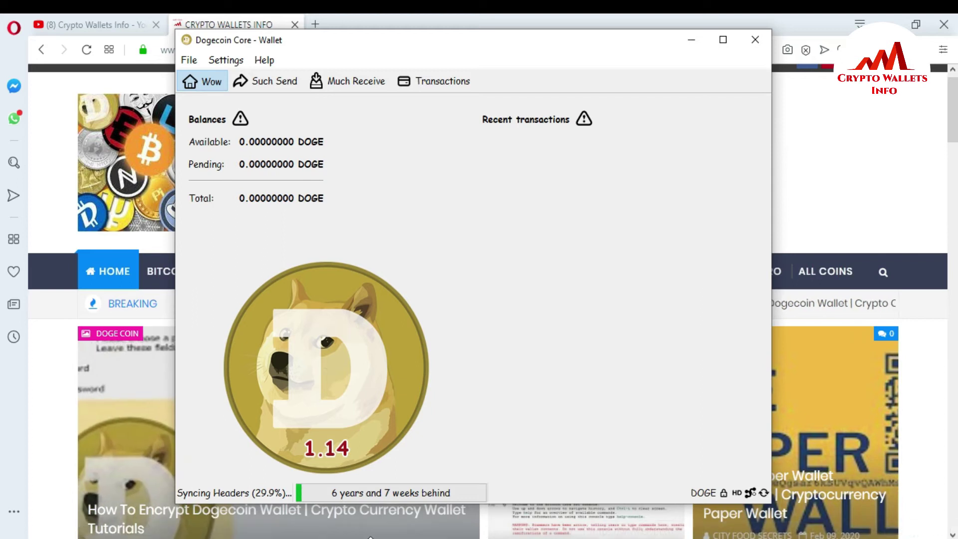
Step: Check the Dogecoin wallet.dat backup in the Documents folder and return to the wallet window
{"action": "key", "text": "super+e"}
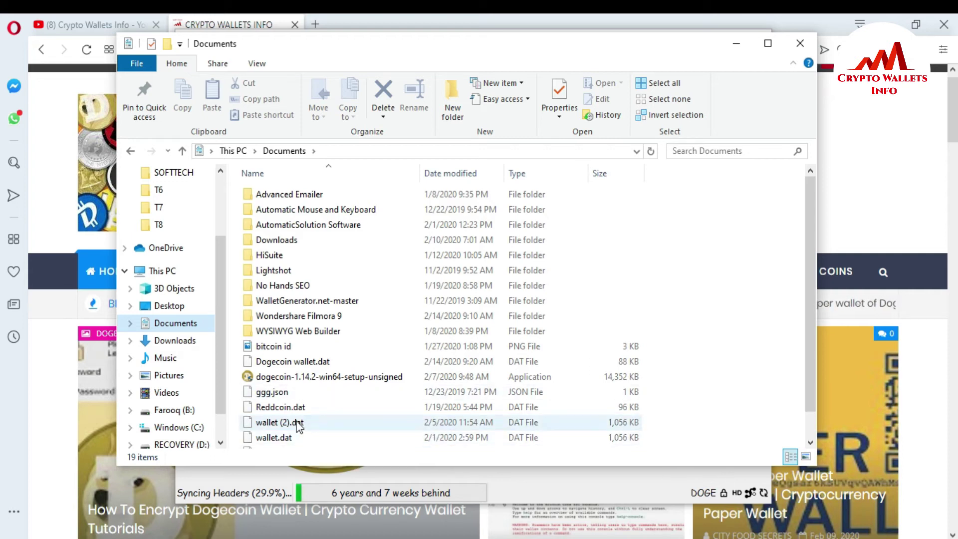
{"action": "left_click", "coordinate": [300, 361]}
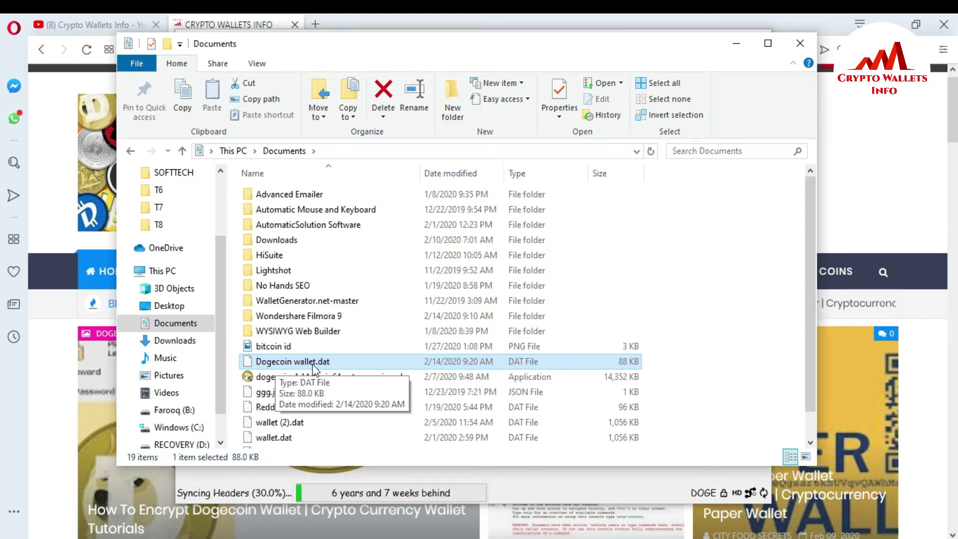
{"action": "left_click", "coordinate": [800, 43]}
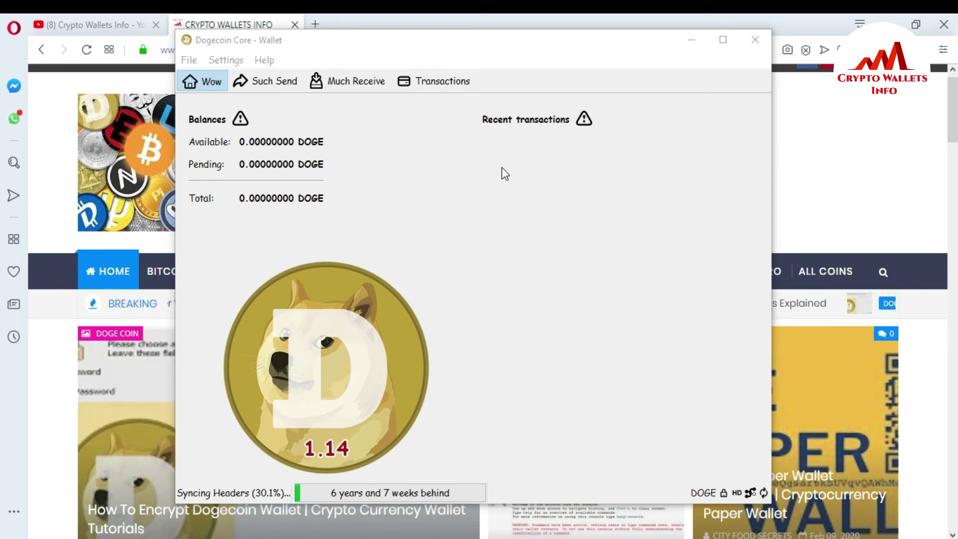
{"action": "left_click", "coordinate": [456, 183]}
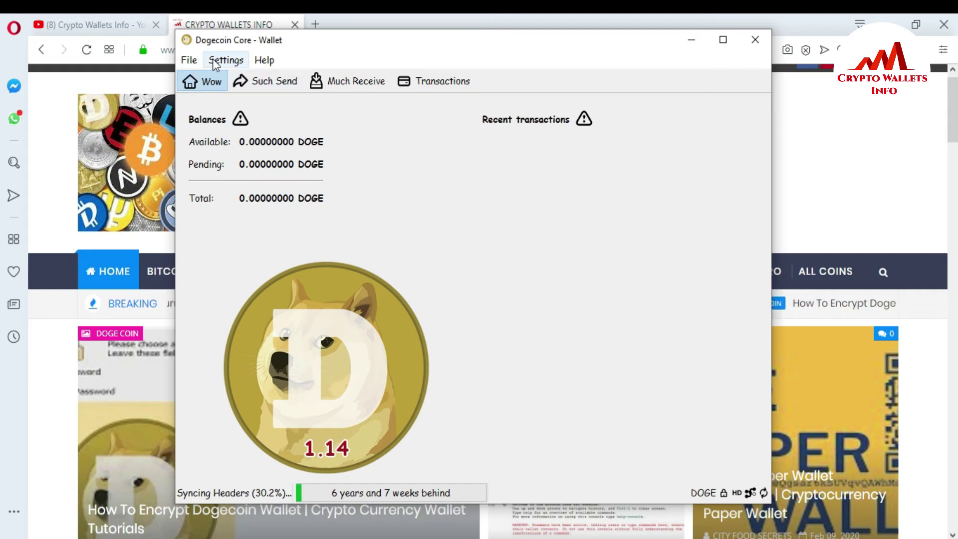
Step: Close the Dogecoin Core wallet and open the %appdata% folder in File Explorer
{"action": "left_click", "coordinate": [755, 40]}
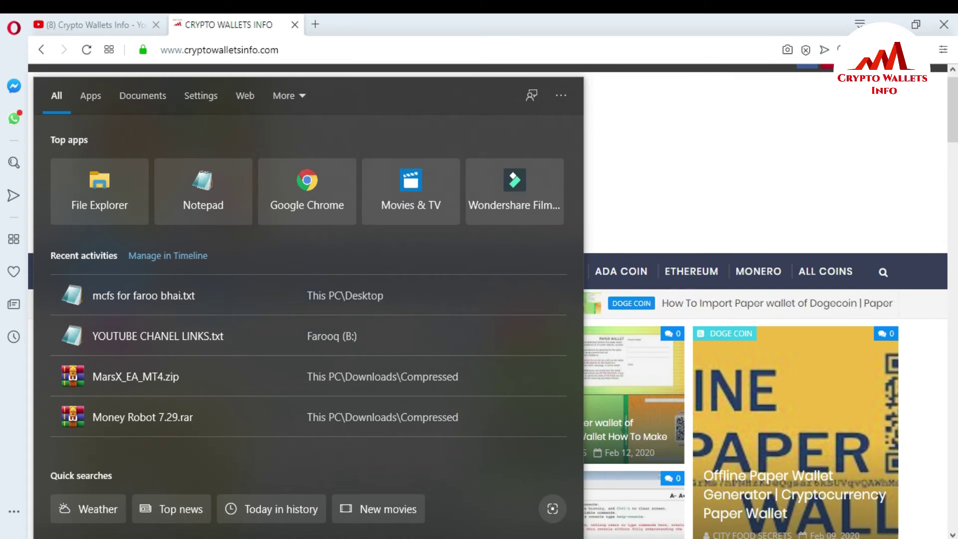
{"action": "type", "text": "%"}
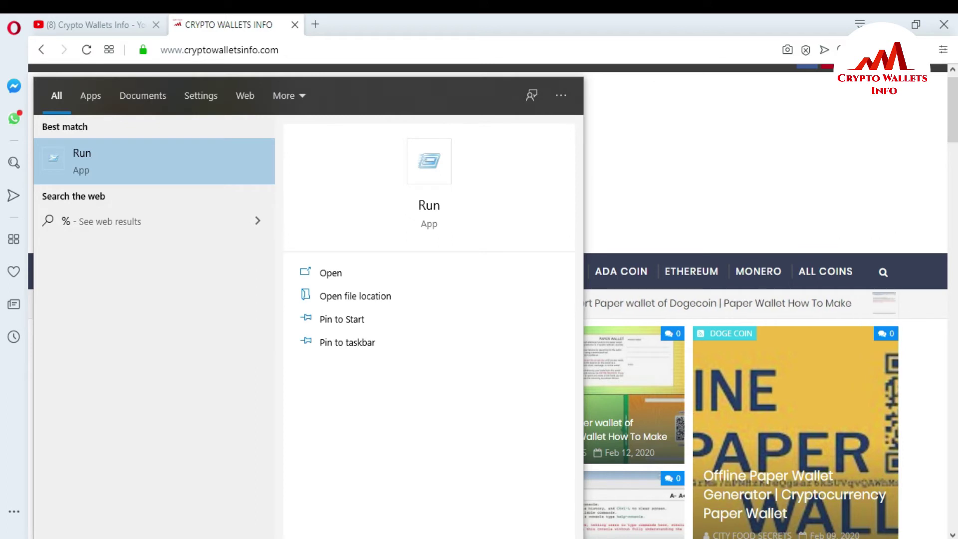
{"action": "type", "text": "app"}
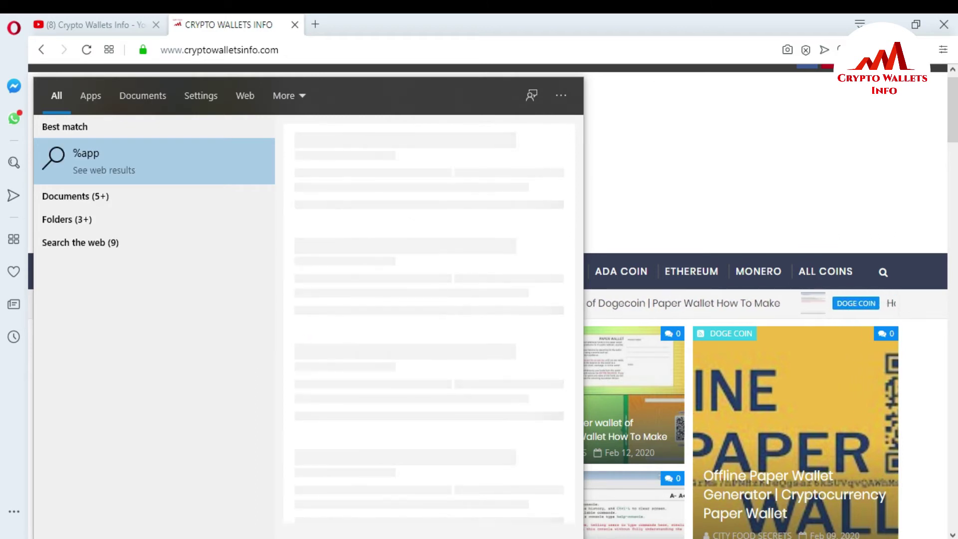
{"action": "type", "text": "data"}
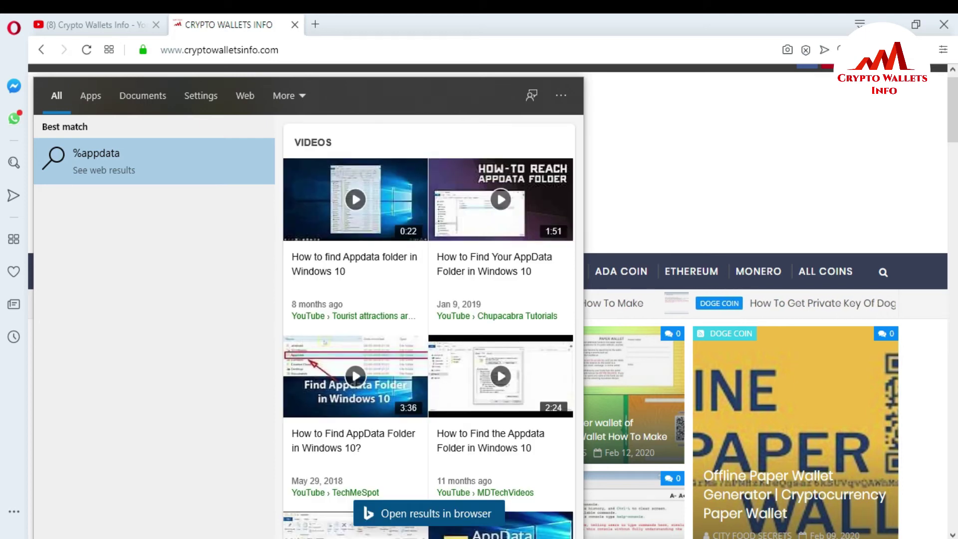
{"action": "type", "text": "%"}
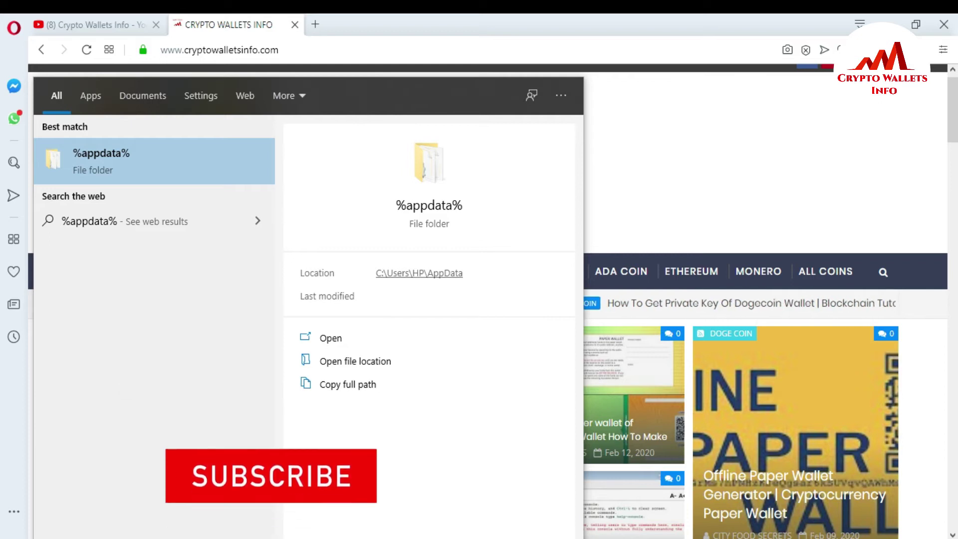
{"action": "left_click", "coordinate": [104, 167]}
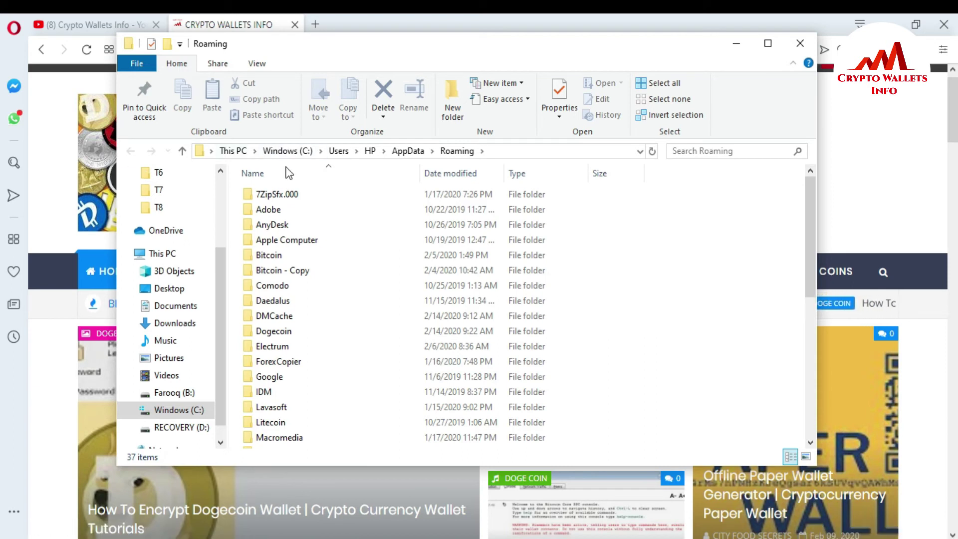
Step: Open the Dogecoin data folder inside Roaming and select its wallet.dat file
{"action": "mouse_move", "coordinate": [306, 208]}
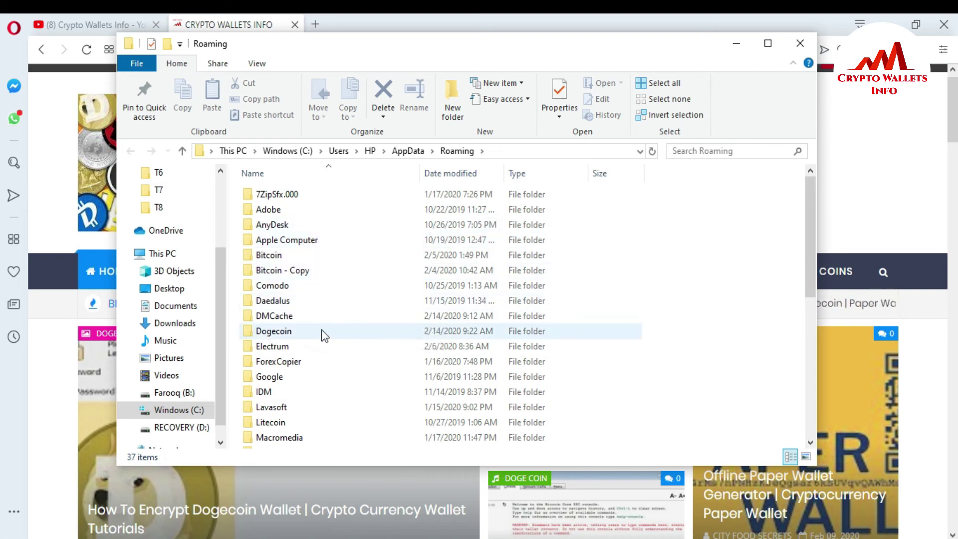
{"action": "mouse_move", "coordinate": [332, 333]}
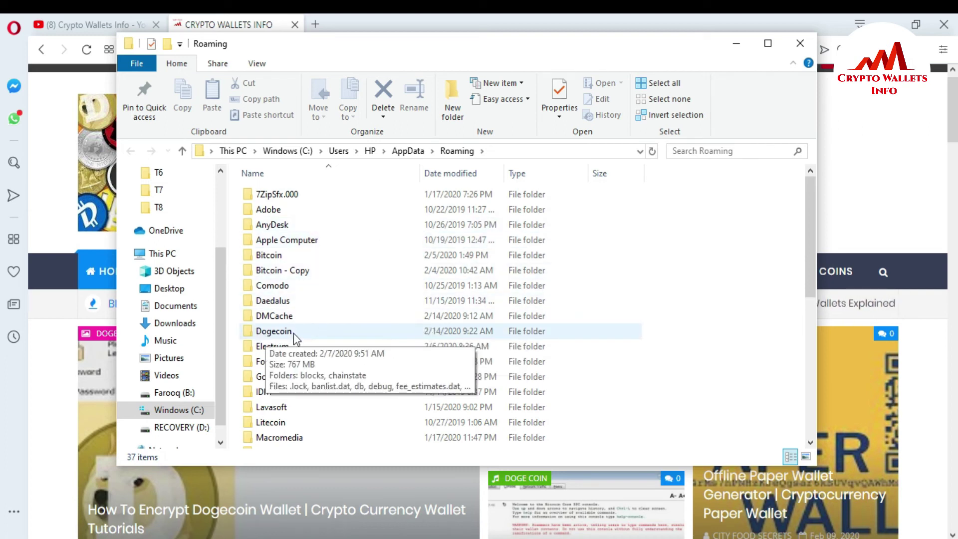
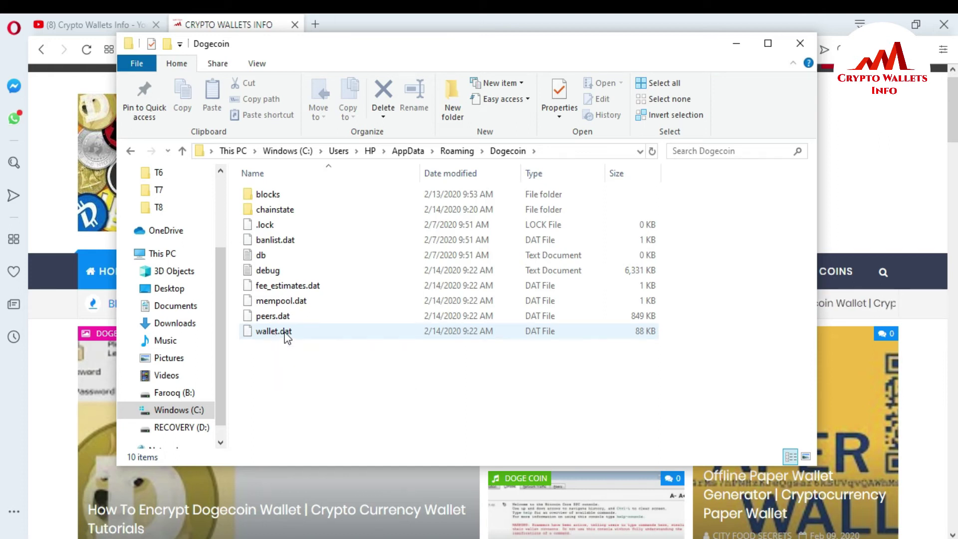
{"action": "left_click", "coordinate": [287, 338]}
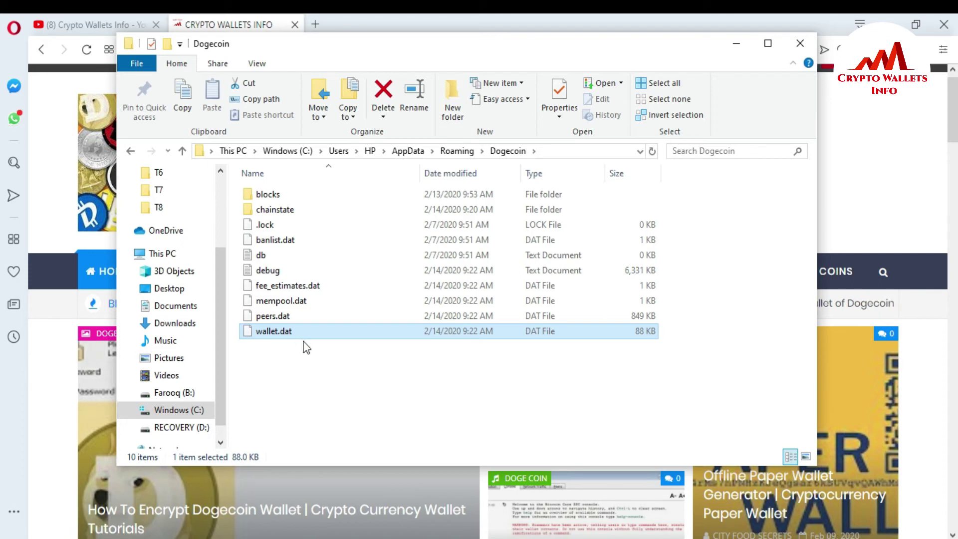
Step: Open the Documents folder in a second window and arrange it beside the Dogecoin data folder
{"action": "left_click_drag", "start_coordinate": [344, 46], "coordinate": [520, 47]}
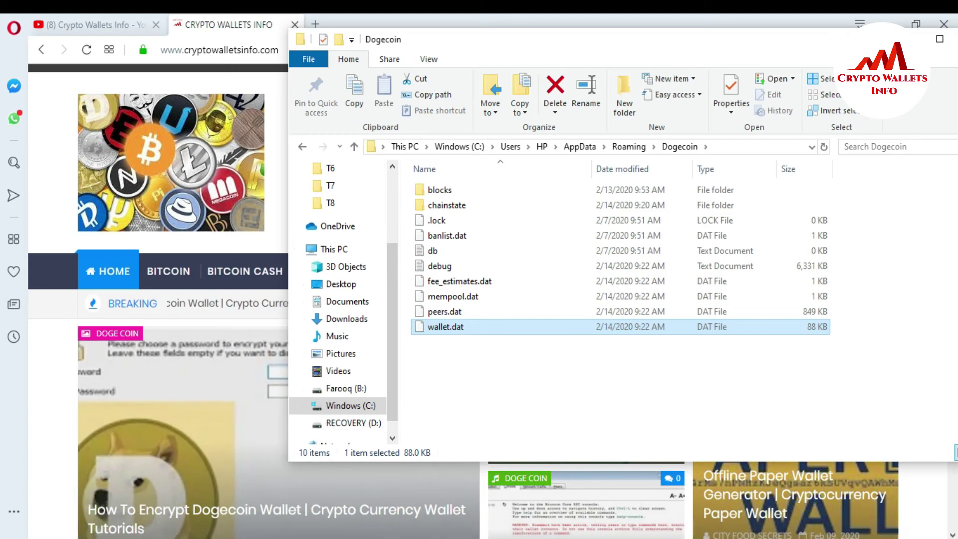
{"action": "key", "text": "super+s"}
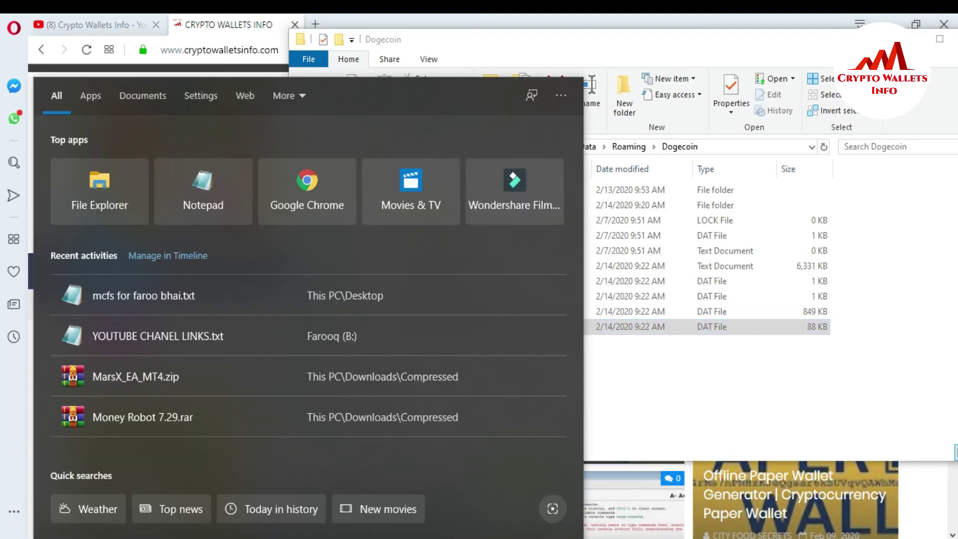
{"action": "type", "text": "docu"}
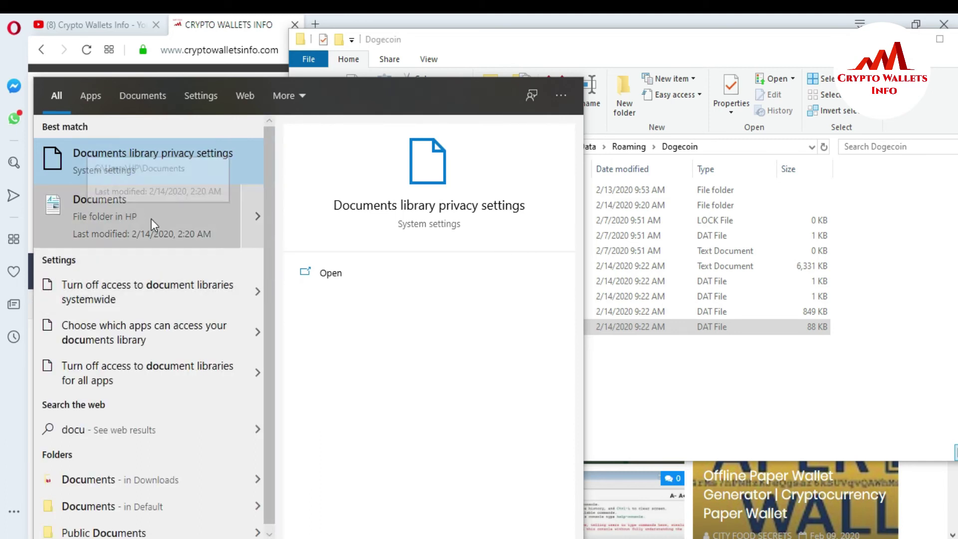
{"action": "left_click", "coordinate": [133, 220]}
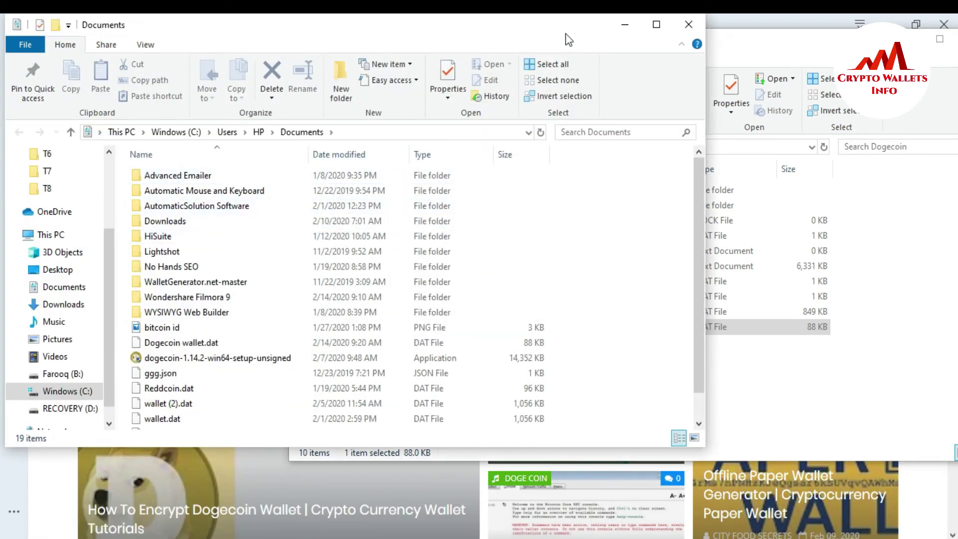
{"action": "left_click_drag", "start_coordinate": [560, 29], "coordinate": [489, 48]}
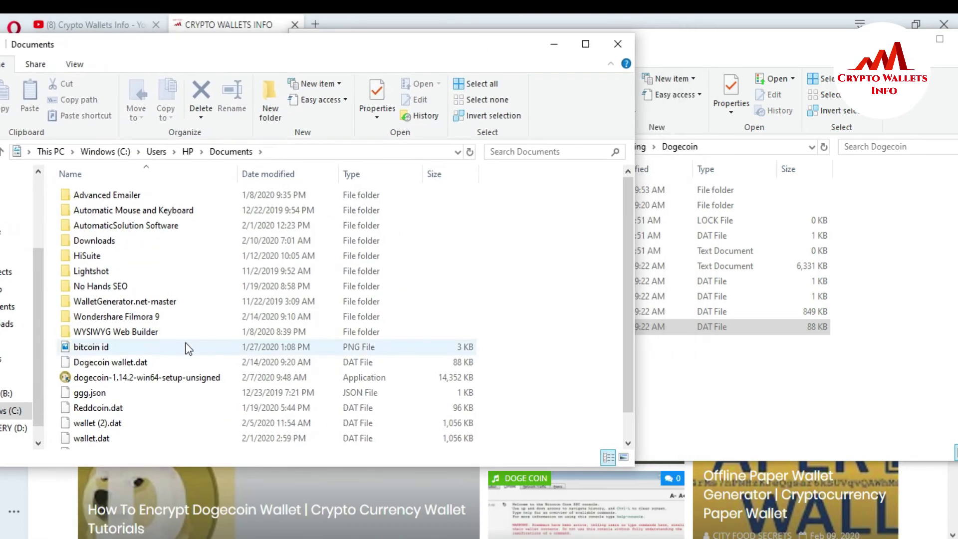
Step: Compare the Dogecoin wallet.dat backup in Documents with the wallet.dat file in the Dogecoin data folder
{"action": "left_click", "coordinate": [114, 363]}
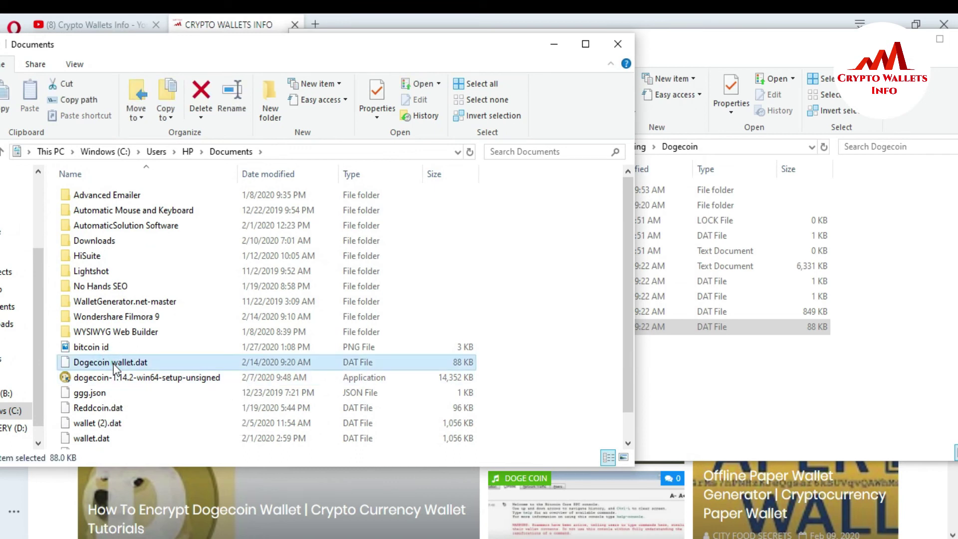
{"action": "left_click", "coordinate": [732, 395]}
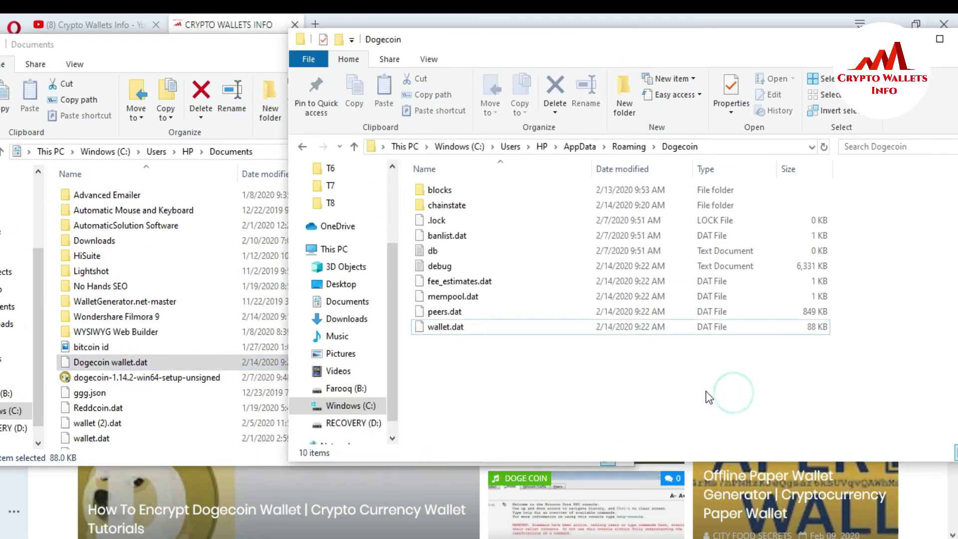
{"action": "left_click", "coordinate": [456, 327]}
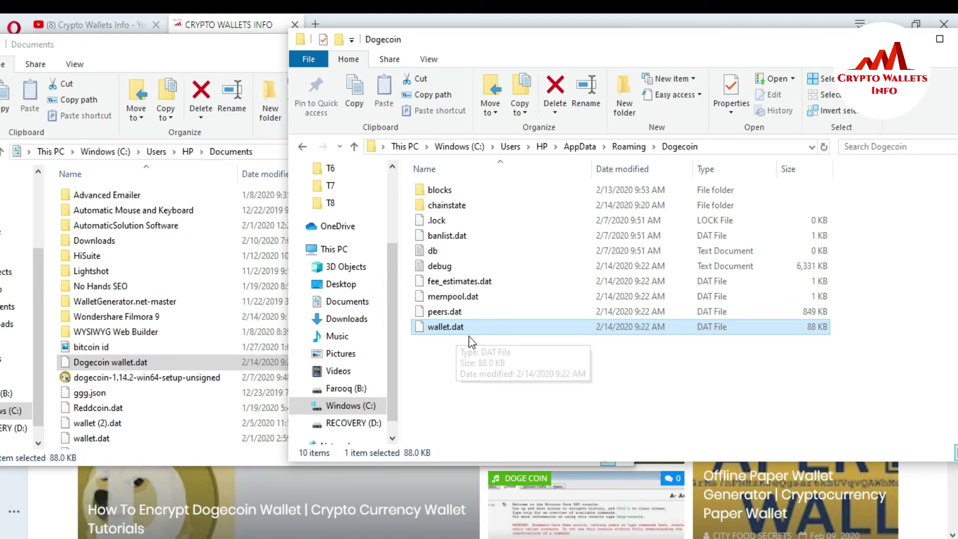
Step: Rename the Dogecoin wallet.dat backup in Documents to wallet.dat, accepting the suggested name wallet (3).dat
{"action": "left_click", "coordinate": [121, 364]}
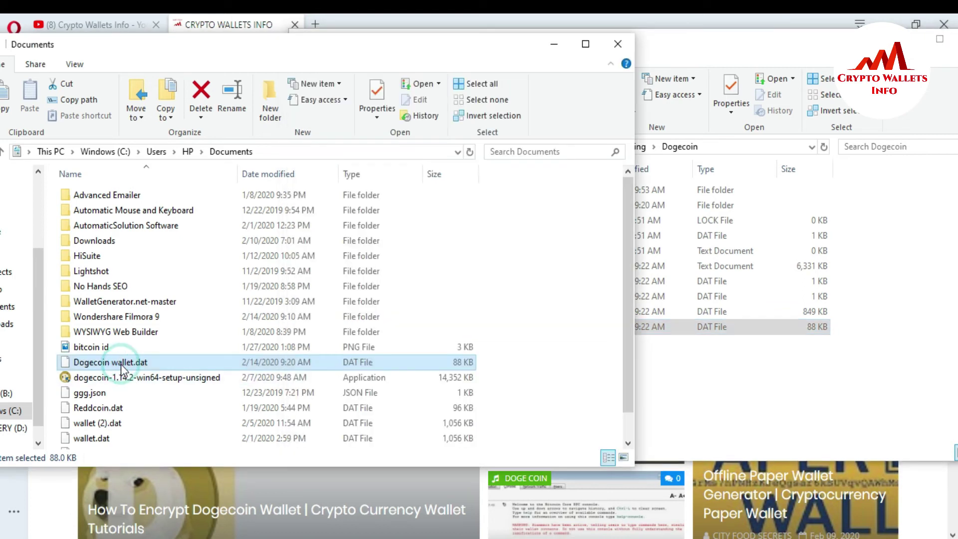
{"action": "left_click", "coordinate": [121, 365]}
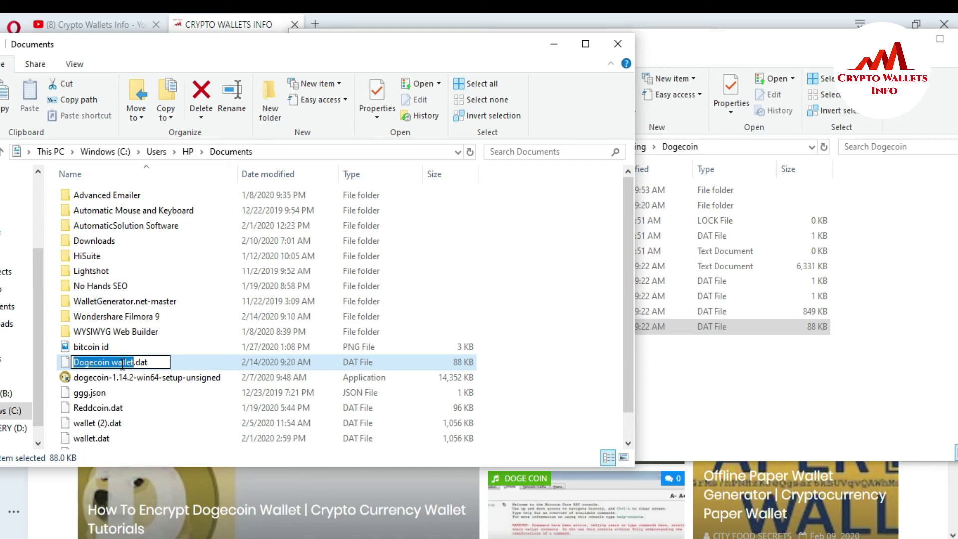
{"action": "left_click_drag", "start_coordinate": [112, 365], "coordinate": [71, 369]}
{"action": "key", "text": "BackSpace"}
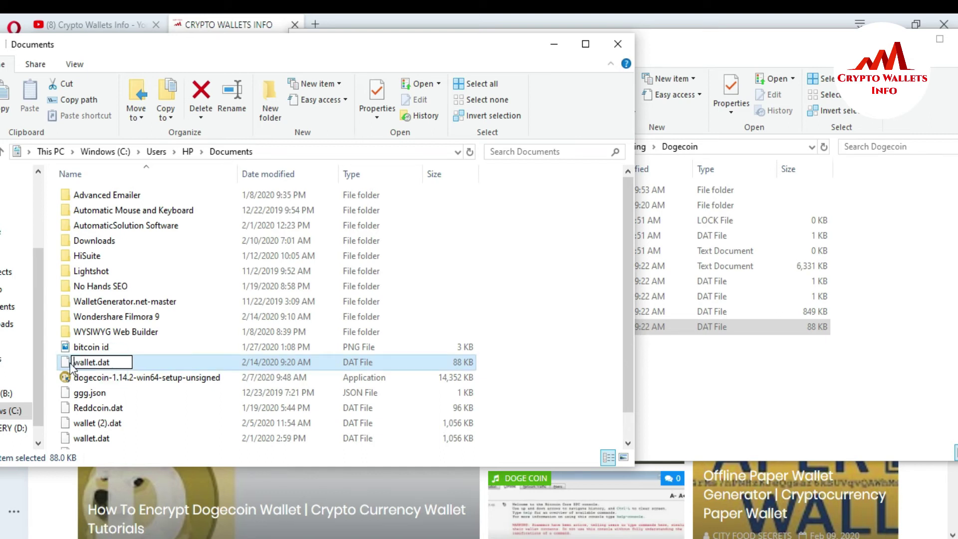
{"action": "left_click", "coordinate": [666, 374]}
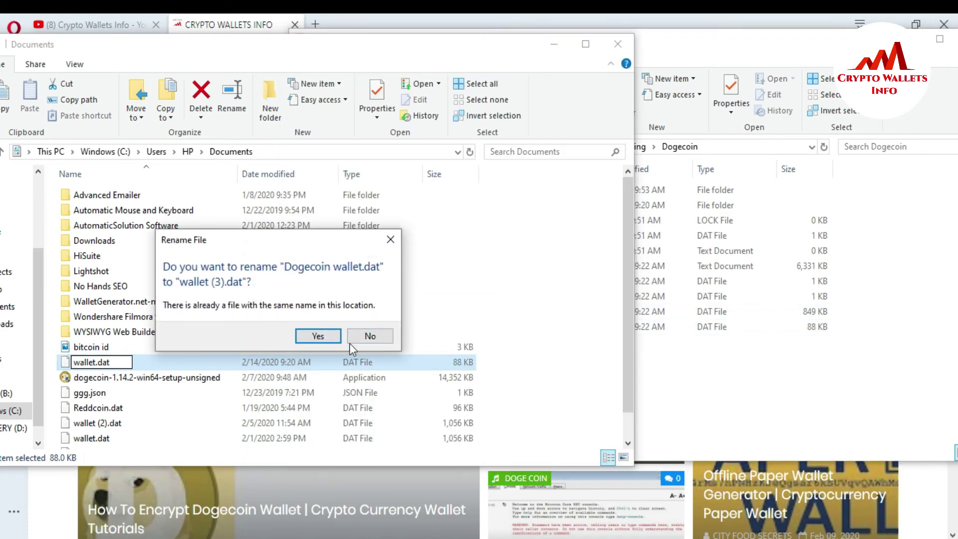
{"action": "left_click", "coordinate": [318, 336]}
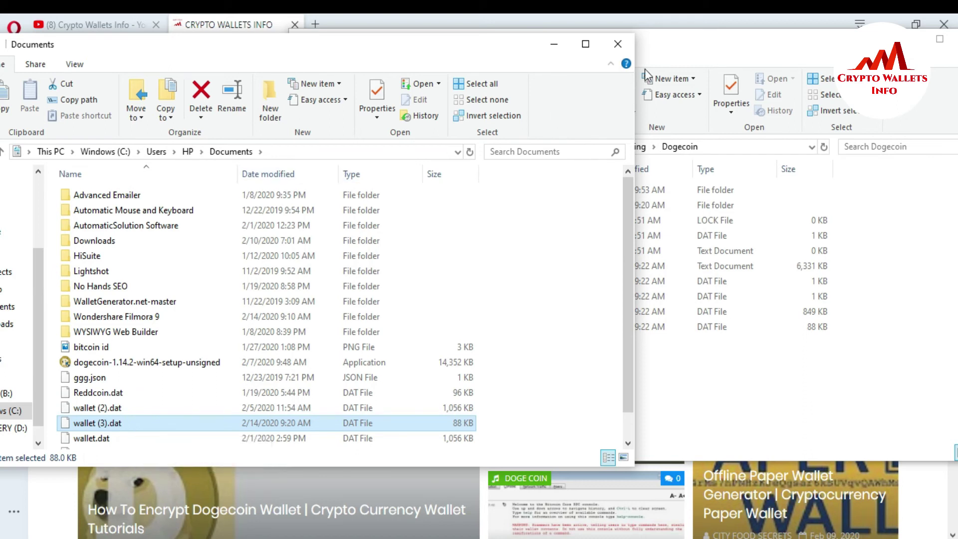
Step: Move the "wallet .dat" file from Documents into the Dogecoin data folder and delete the original wallet.dat there
{"action": "left_click", "coordinate": [664, 53]}
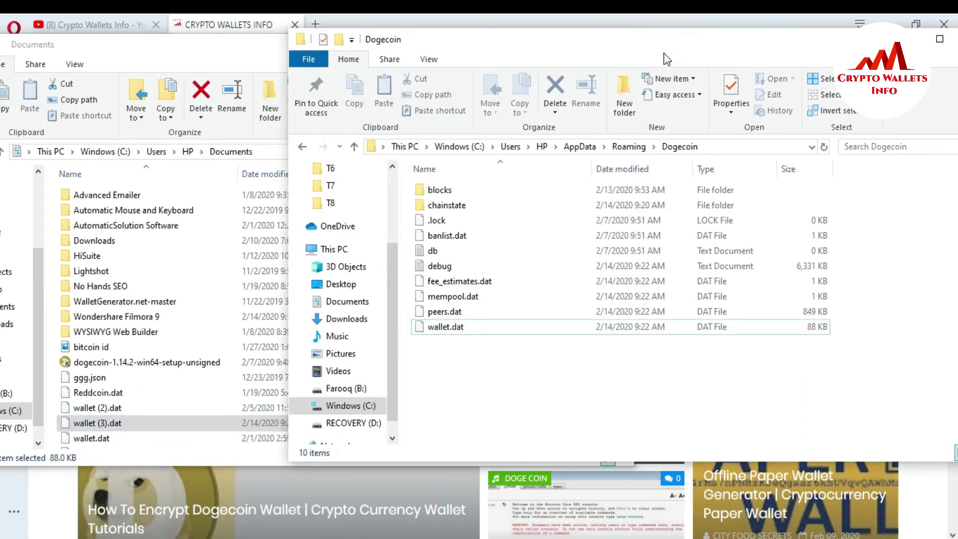
{"action": "left_click", "coordinate": [70, 396]}
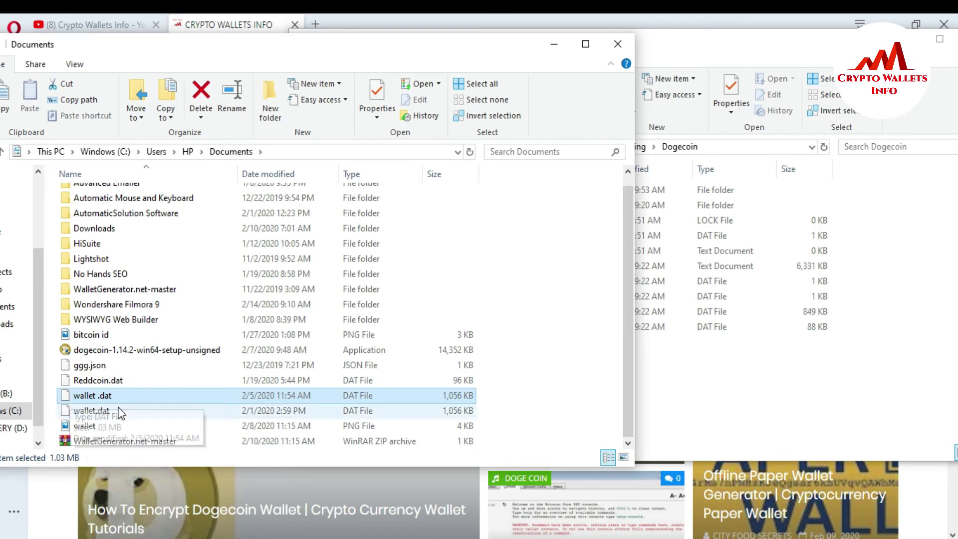
{"action": "left_click_drag", "start_coordinate": [86, 399], "coordinate": [709, 382]}
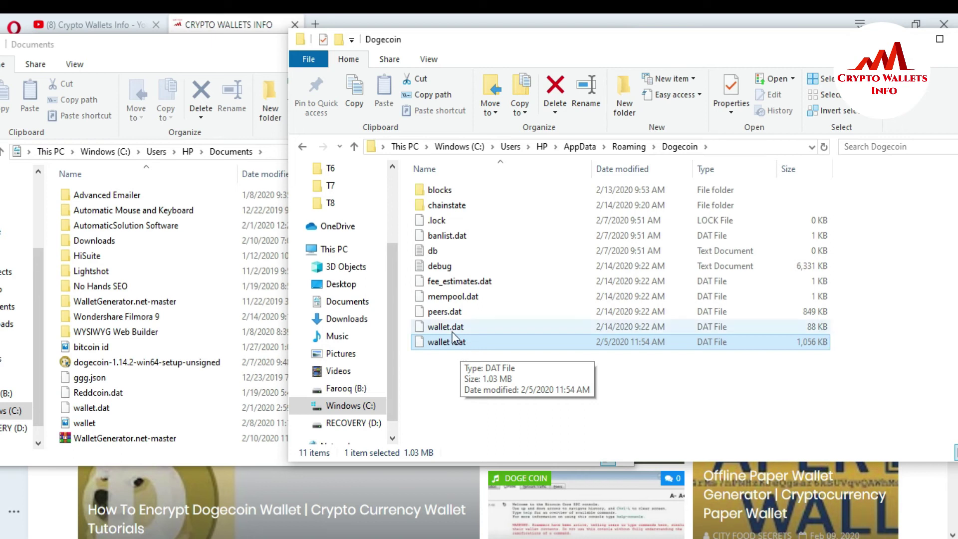
{"action": "left_click", "coordinate": [450, 330]}
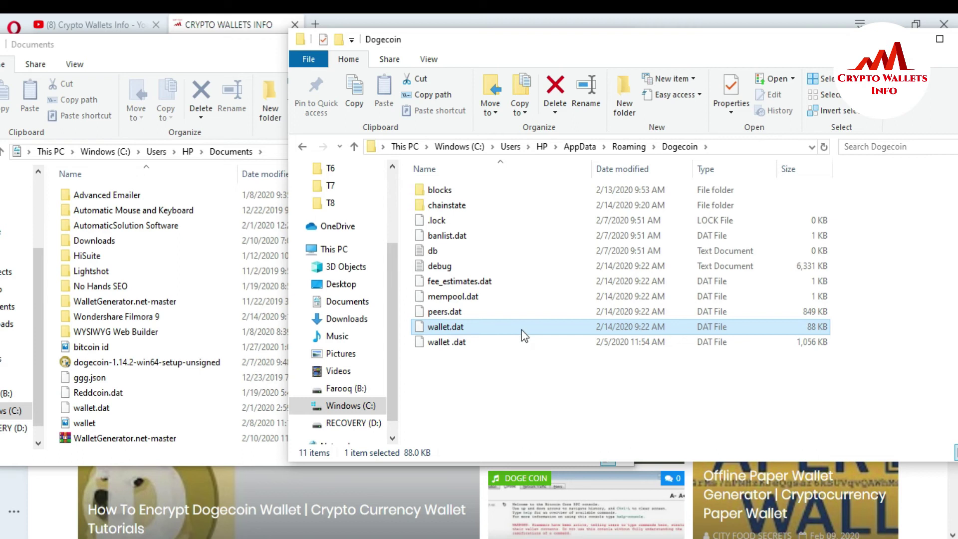
{"action": "key", "text": "Delete"}
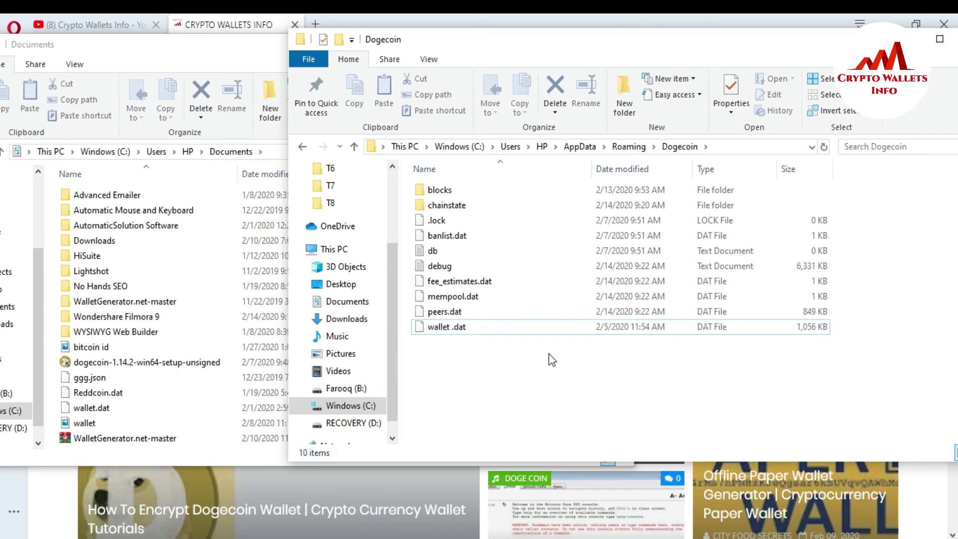
Step: Minimize the Dogecoin data folder window and close the Documents window
{"action": "left_click_drag", "start_coordinate": [907, 42], "coordinate": [707, 57]}
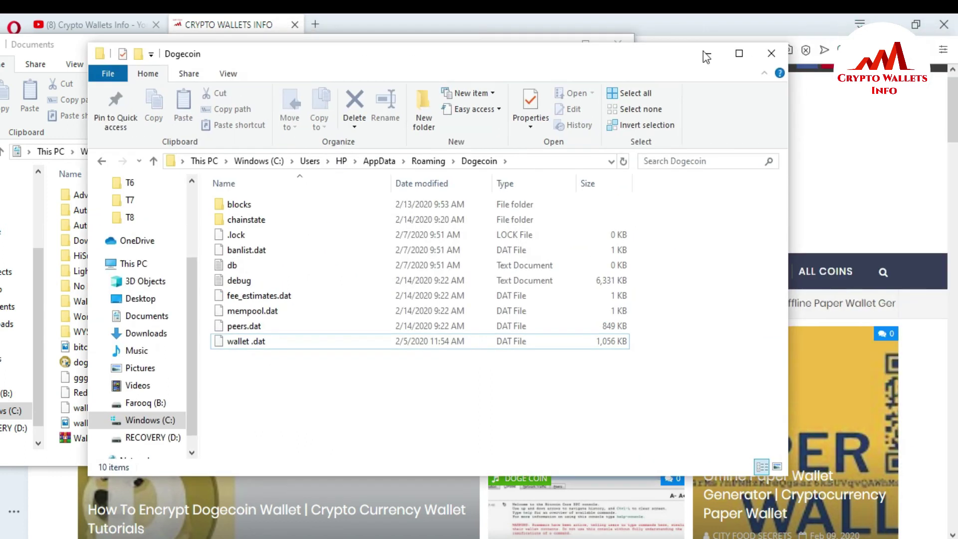
{"action": "left_click", "coordinate": [707, 56]}
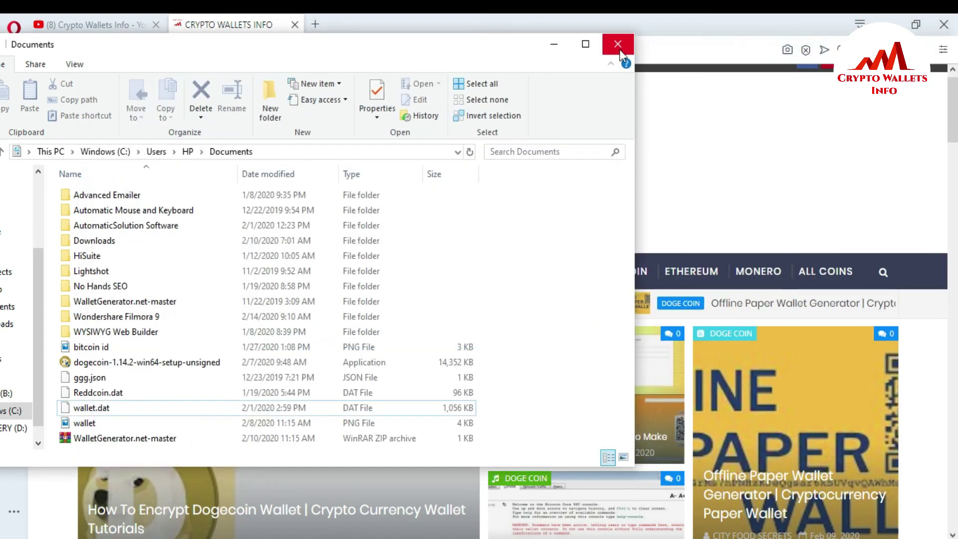
{"action": "left_click", "coordinate": [619, 48]}
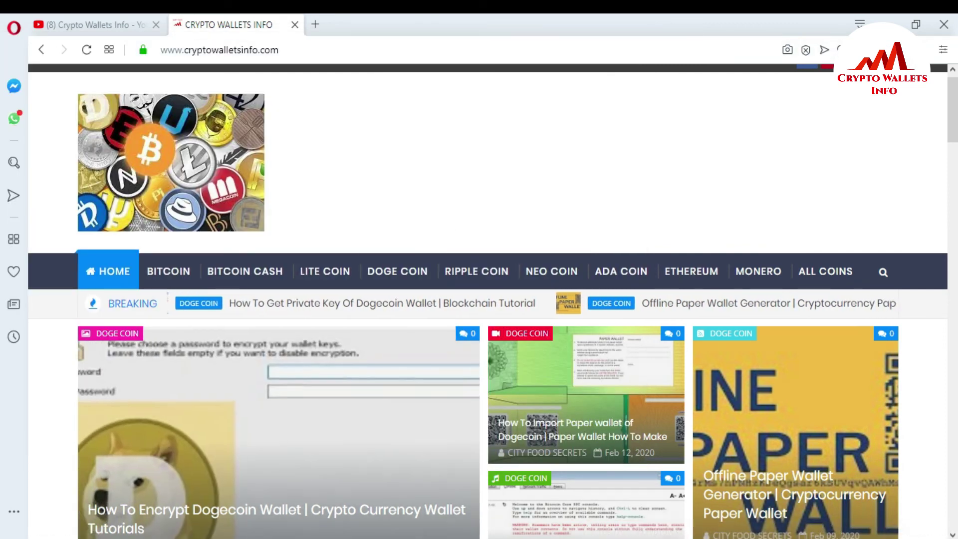
Step: Launch Dogecoin Core (64-bit) and hide the synchronization notice to view the wallet balances
{"action": "key", "text": "super"}
{"action": "type", "text": "do"}
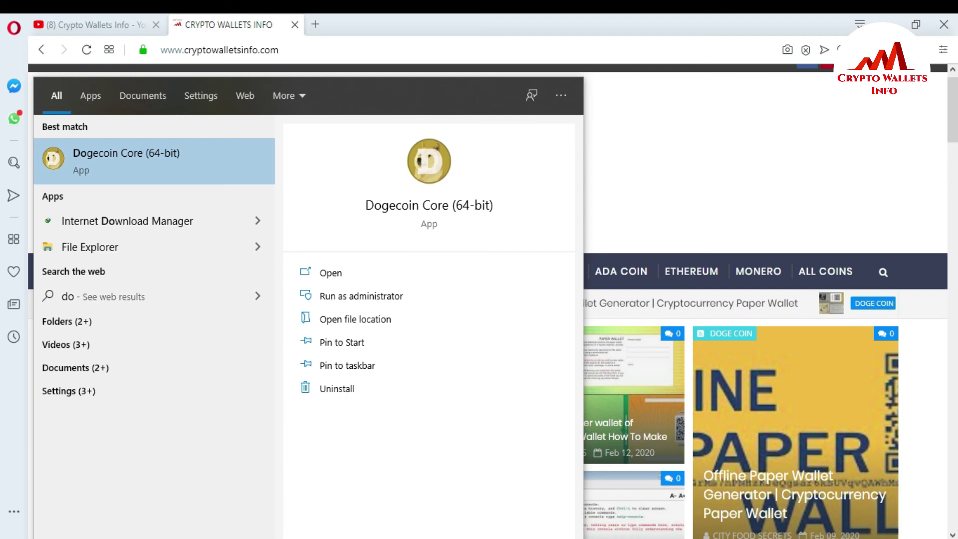
{"action": "left_click", "coordinate": [141, 162]}
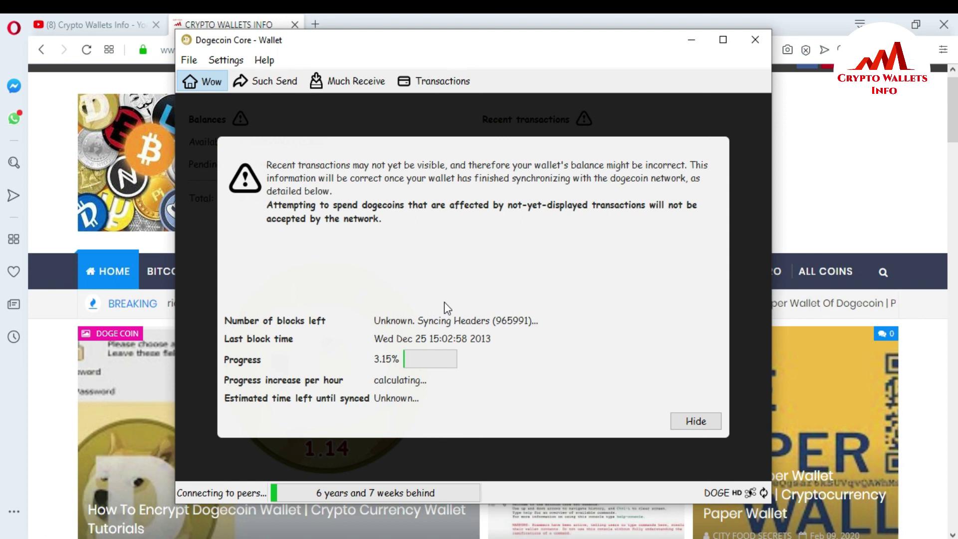
{"action": "left_click", "coordinate": [695, 421]}
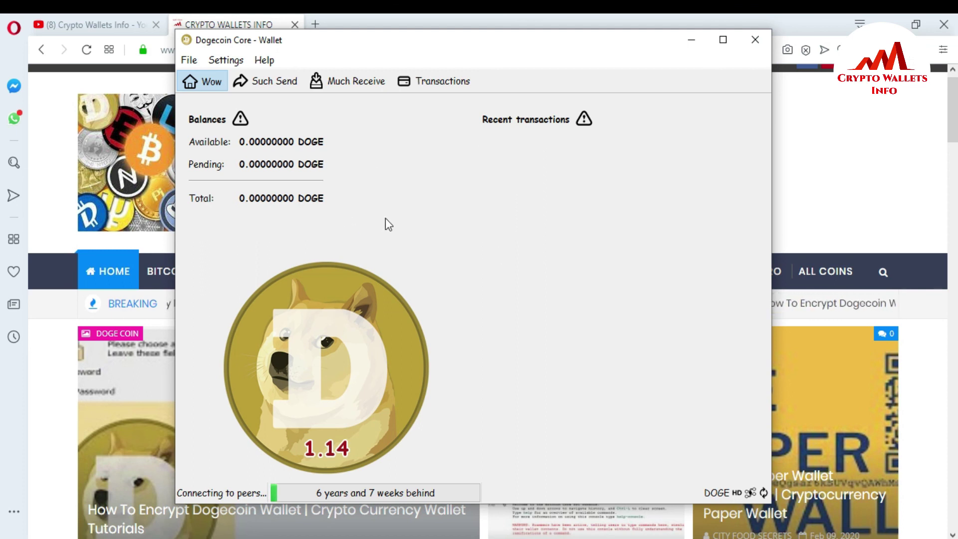
{"action": "mouse_move", "coordinate": [298, 167]}
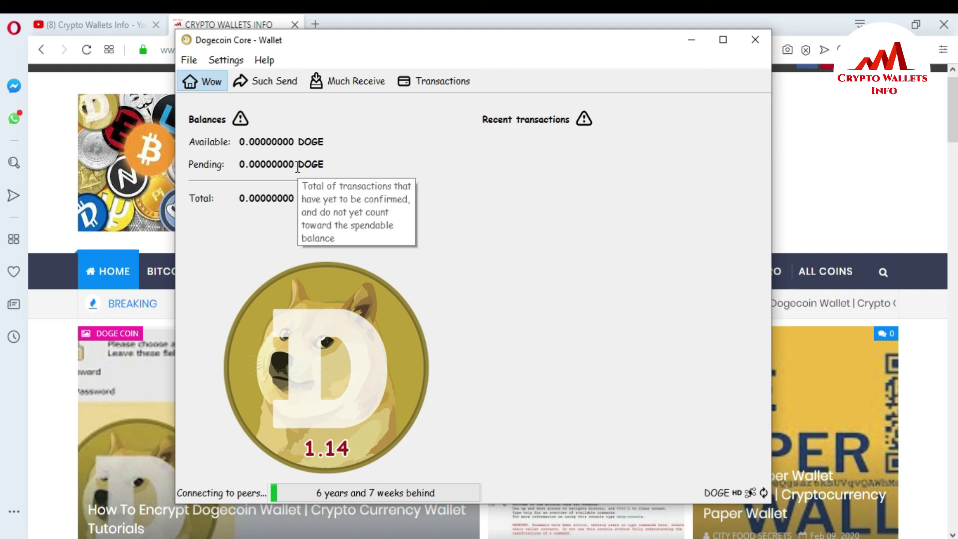